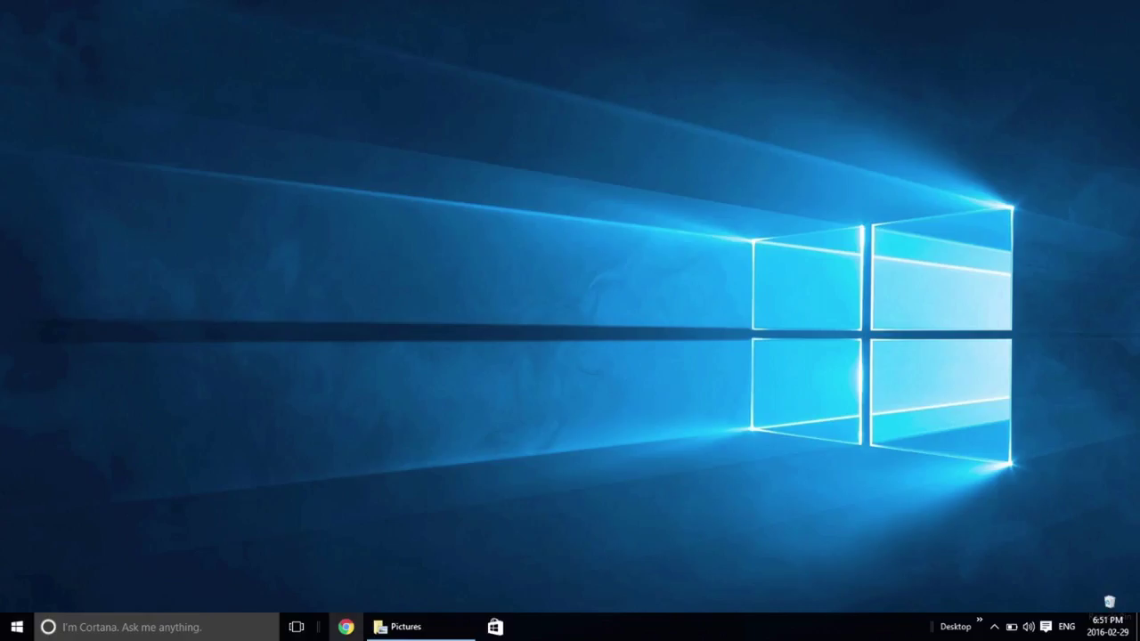
Log in to the ReadyNAS admin page at 192.168.0.138/admin and go to Cloud settings
left_click(345, 627)
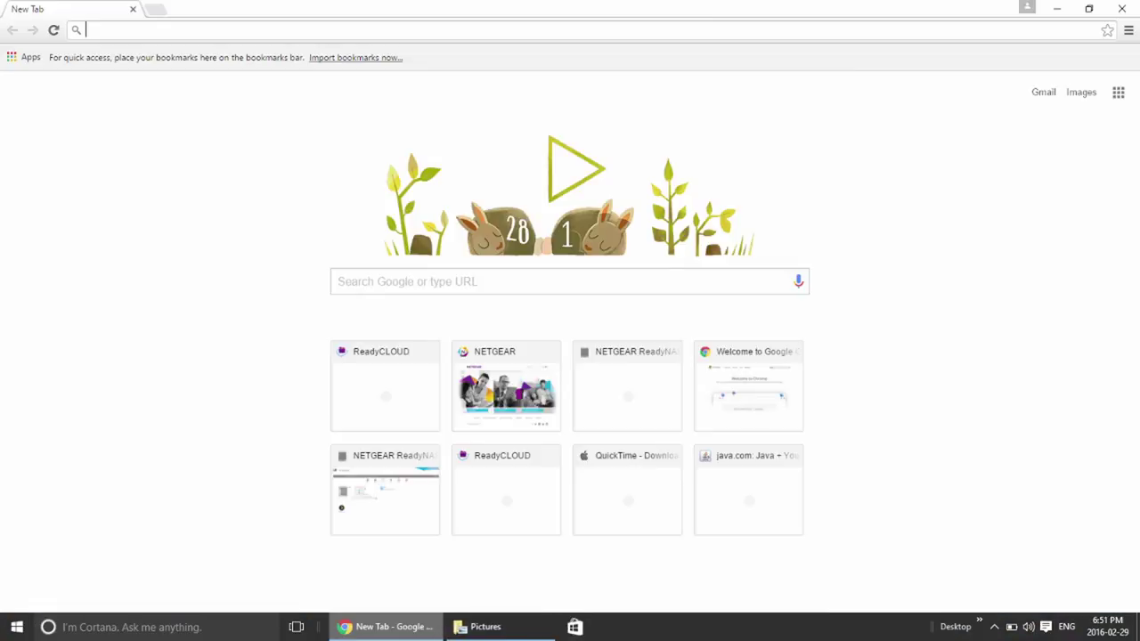
left_click(119, 31)
type("192.168.0.138/admin")
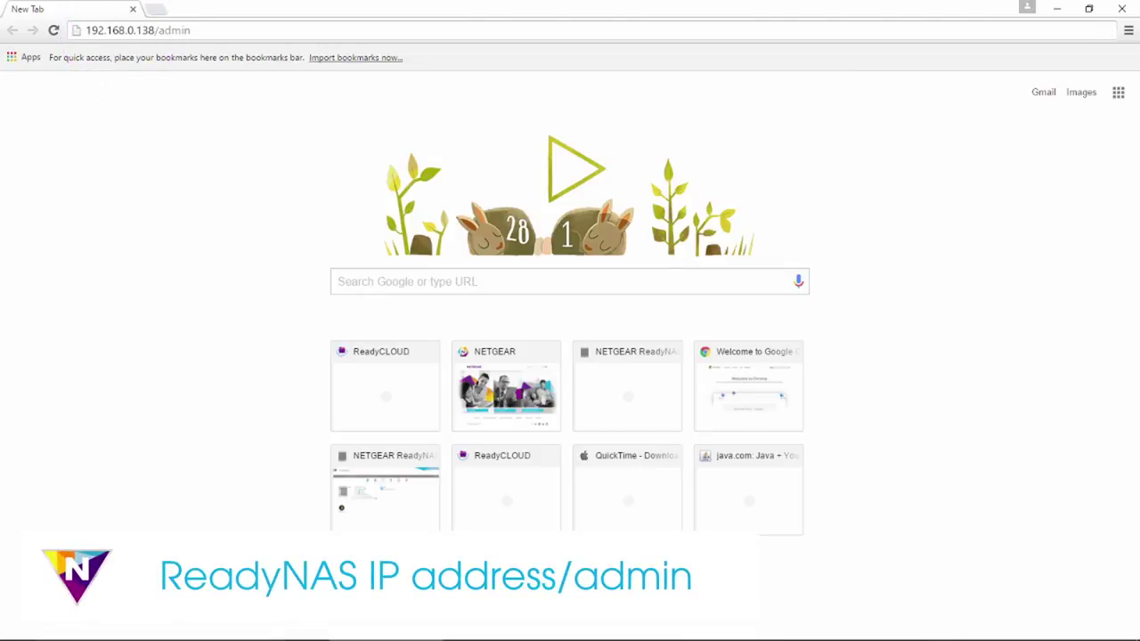
key("Return")
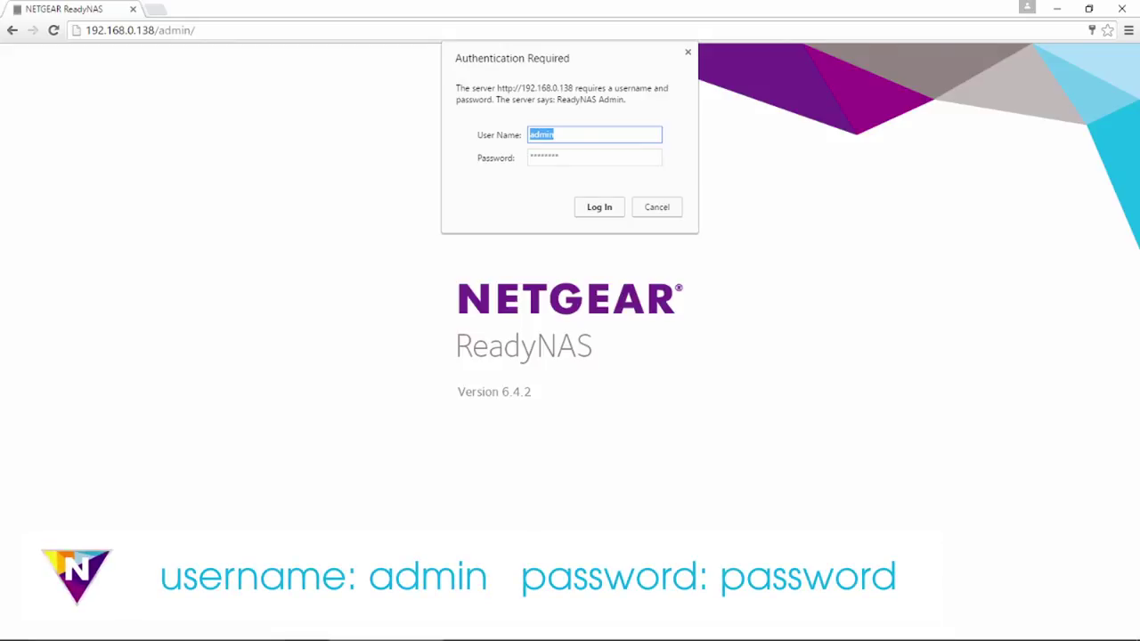
left_click(599, 206)
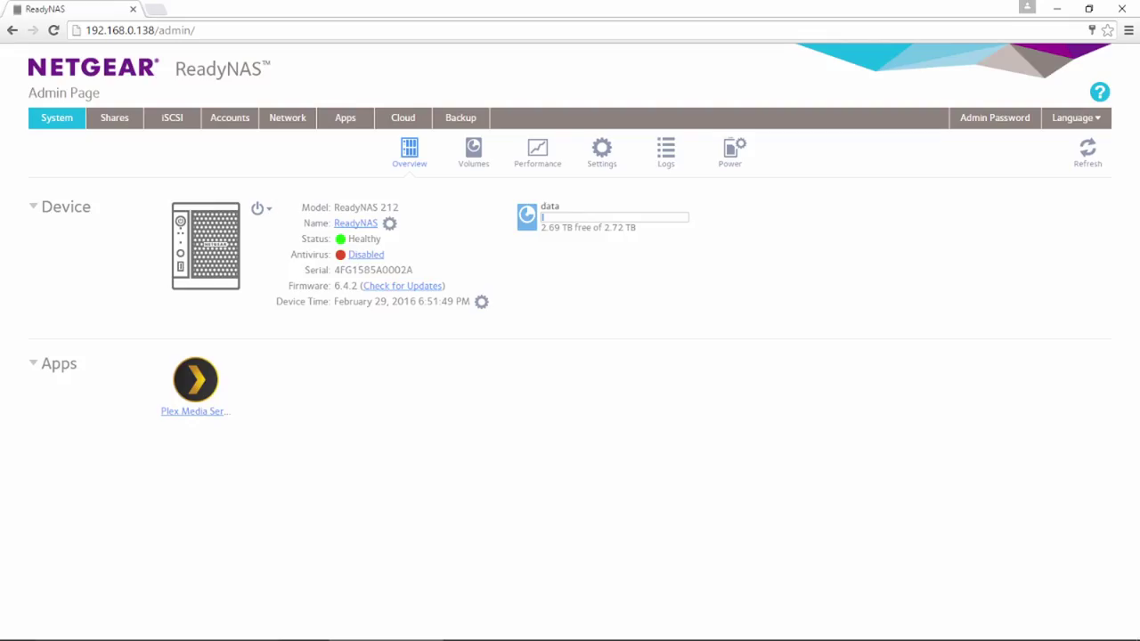
left_click(403, 117)
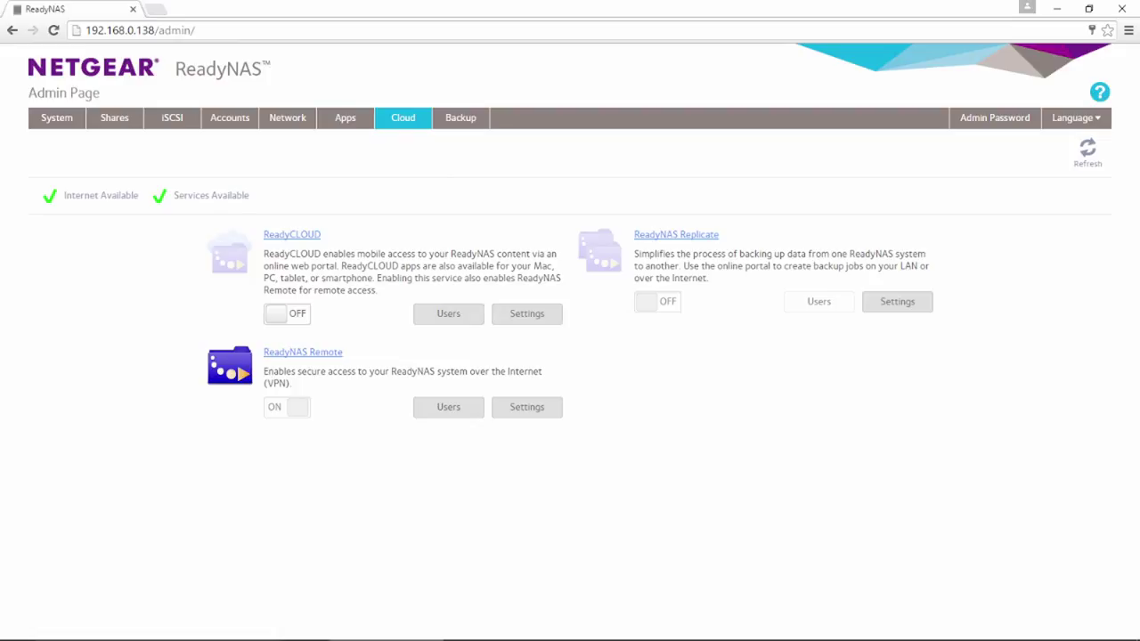
Turn ReadyCLOUD on and review its one user with ReadyCLOUD, Remote and ReadyDROP access
left_click(276, 313)
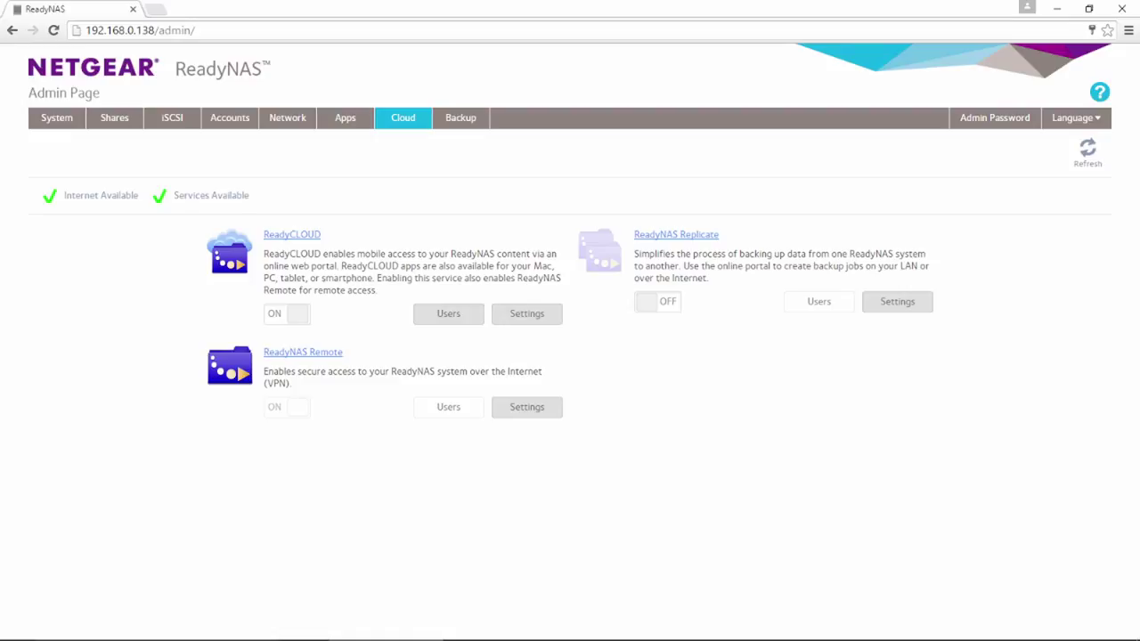
left_click(449, 313)
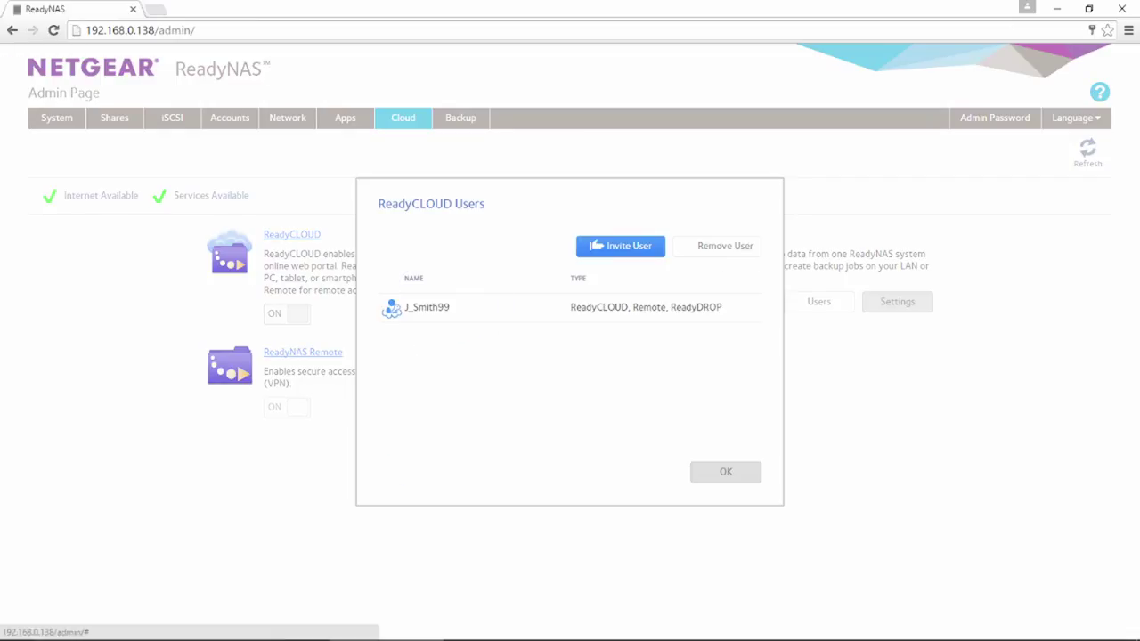
left_click(409, 306)
left_click(618, 247)
left_click(725, 471)
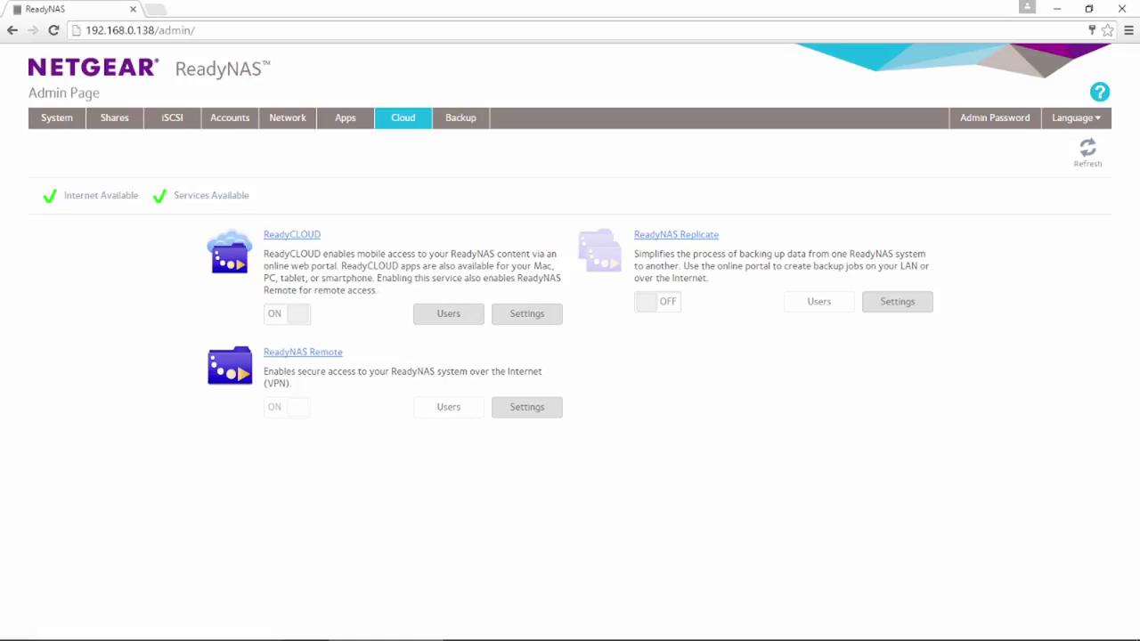
Sign in at readycloud.netgear.com and select the ReadyNAS device on the home page
type("readycloud.netgear.com")
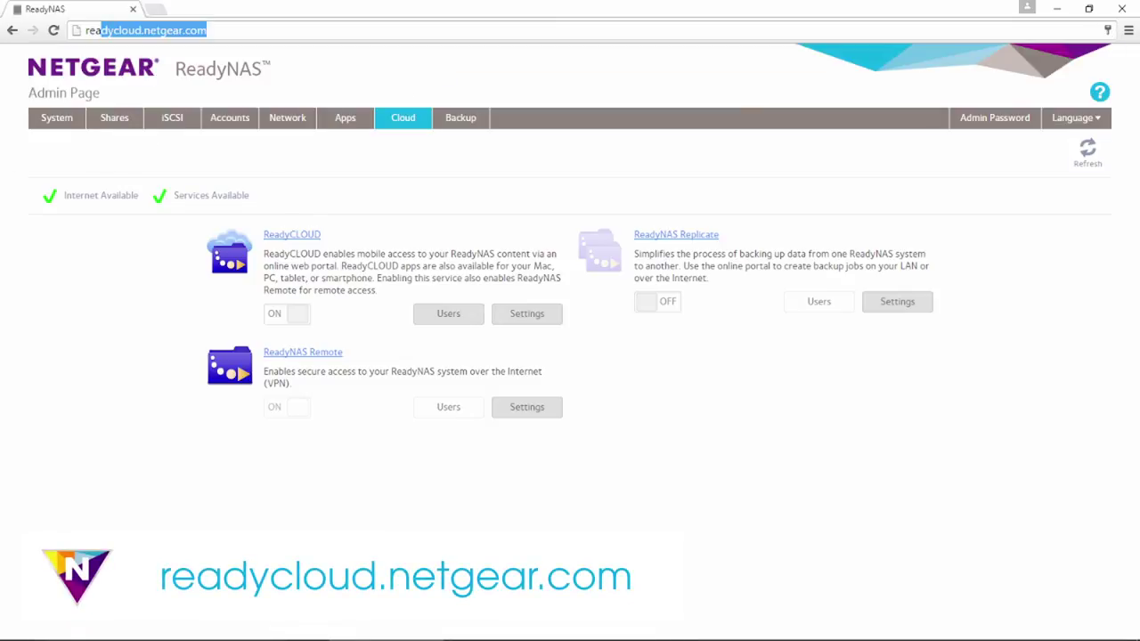
key("Return")
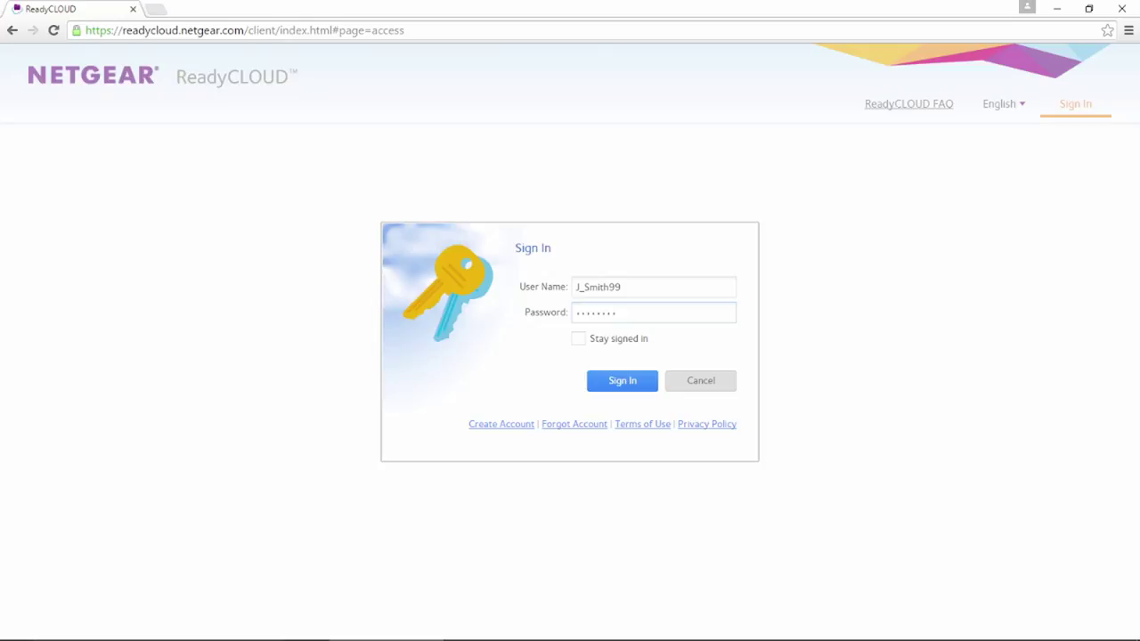
key("Return")
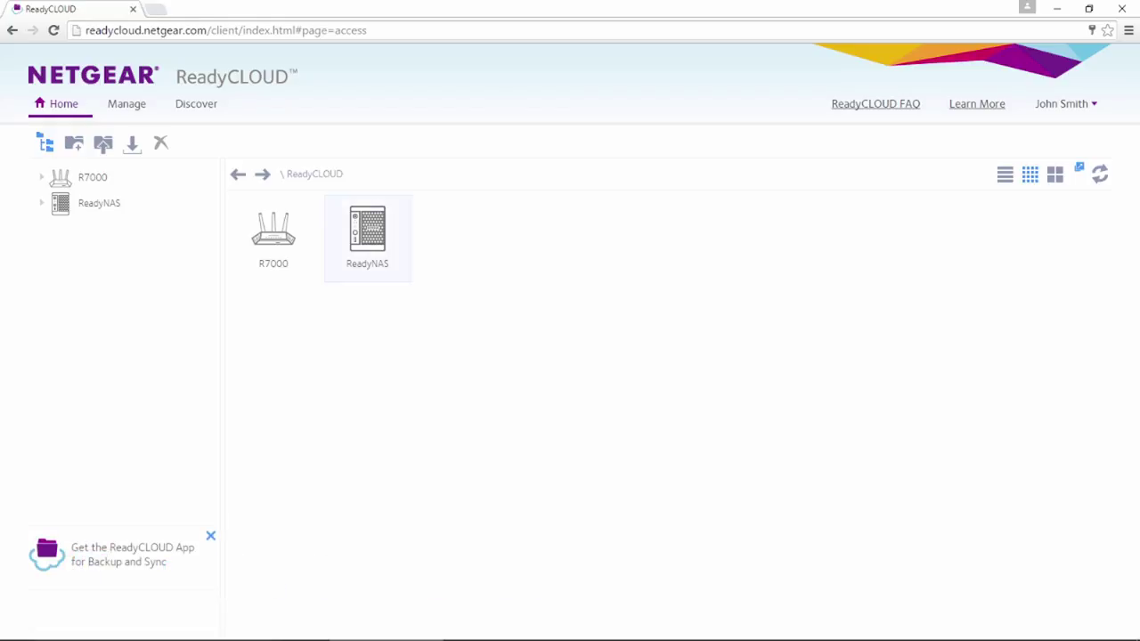
left_click(367, 236)
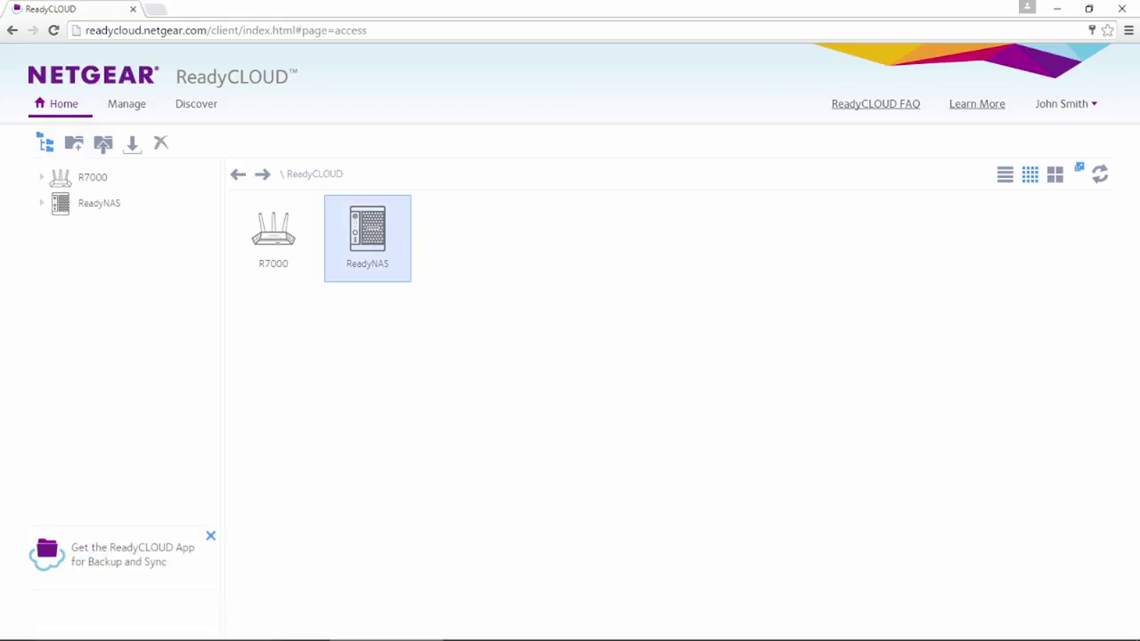
Open the ReadyNAS shares, enter the Pictures folder and select the last picture
double_click(367, 236)
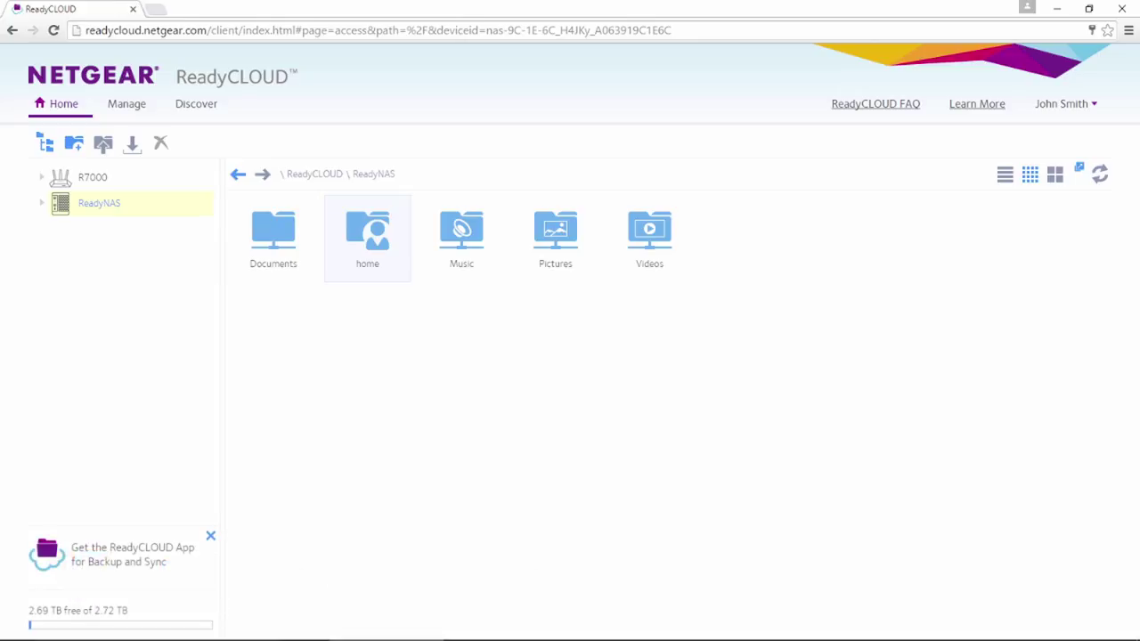
double_click(552, 229)
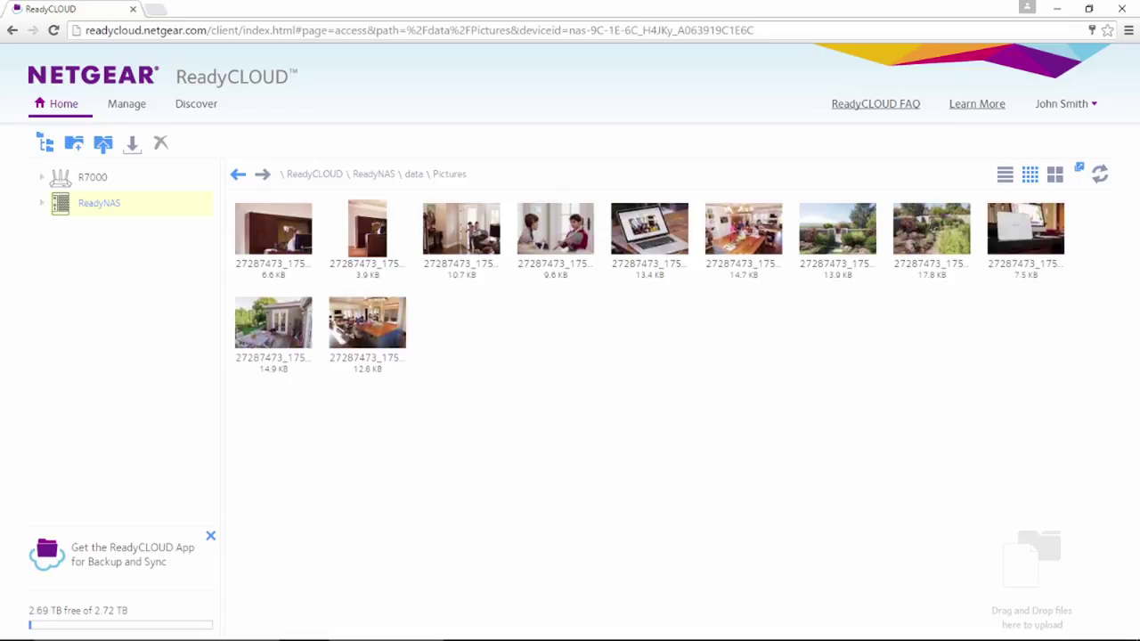
left_click(366, 322)
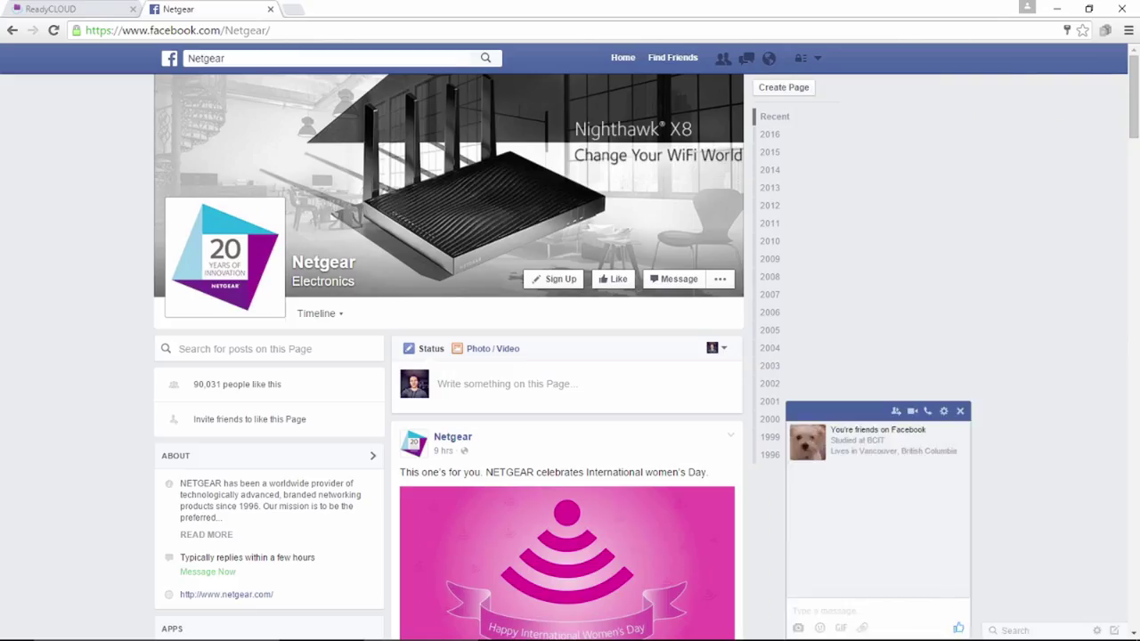
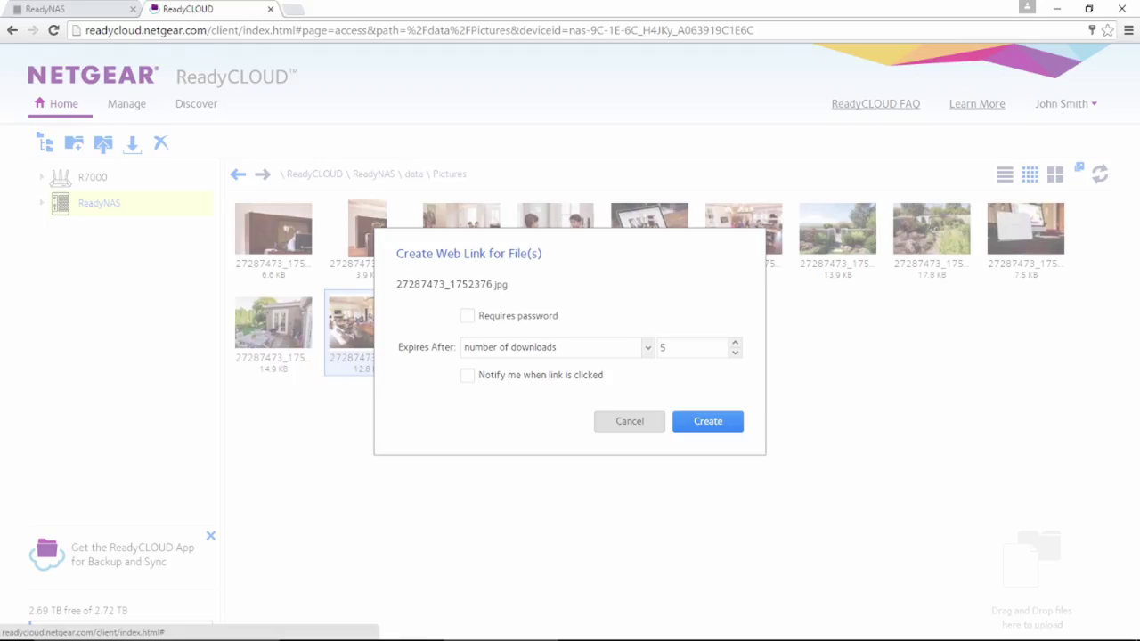
Paste the picture's web link into a Facebook chat, then try password and click-notification options and cancel
left_click(468, 315)
left_click(468, 375)
left_click(626, 420)
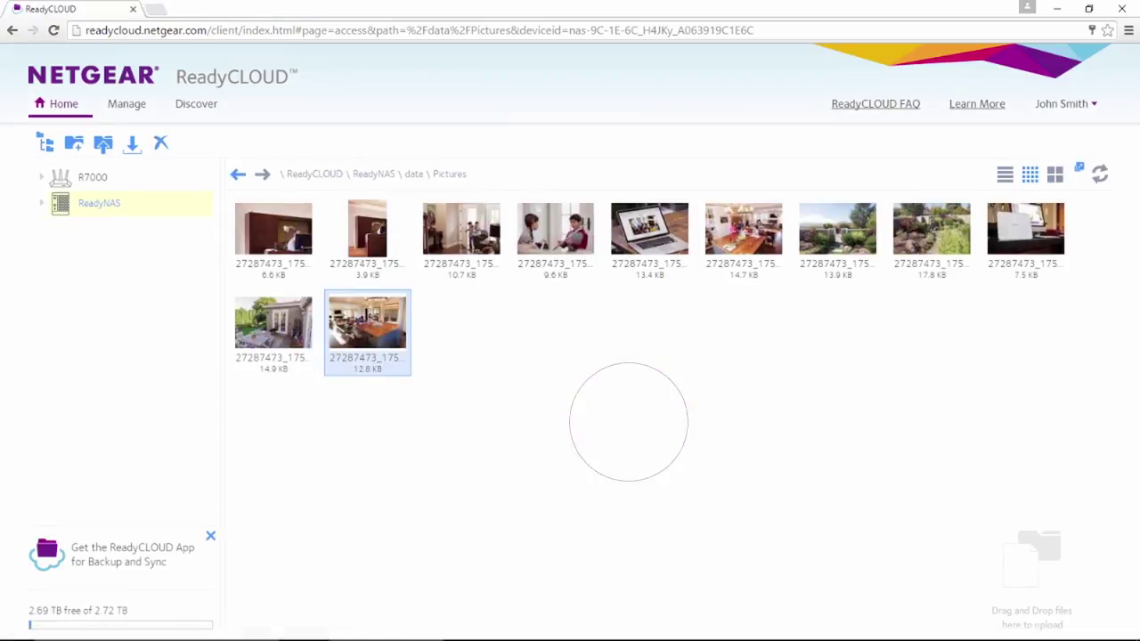
Email 27287473_1752376.jpg to a friend's address as a password-protected link with 'Hope you enjoy!'
left_click(367, 327)
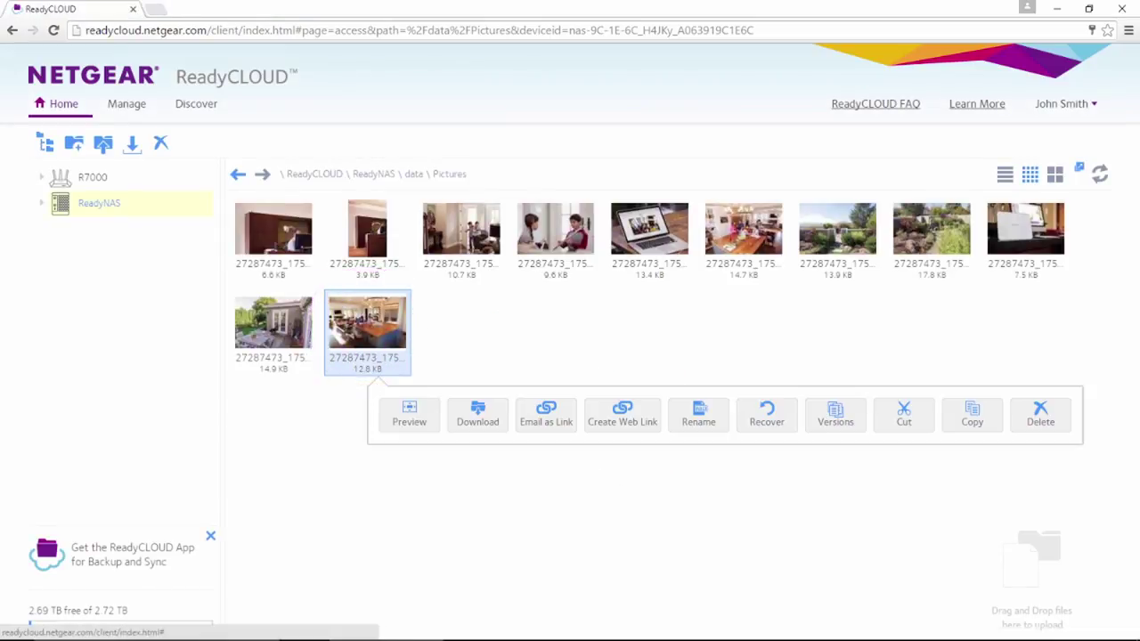
left_click(546, 414)
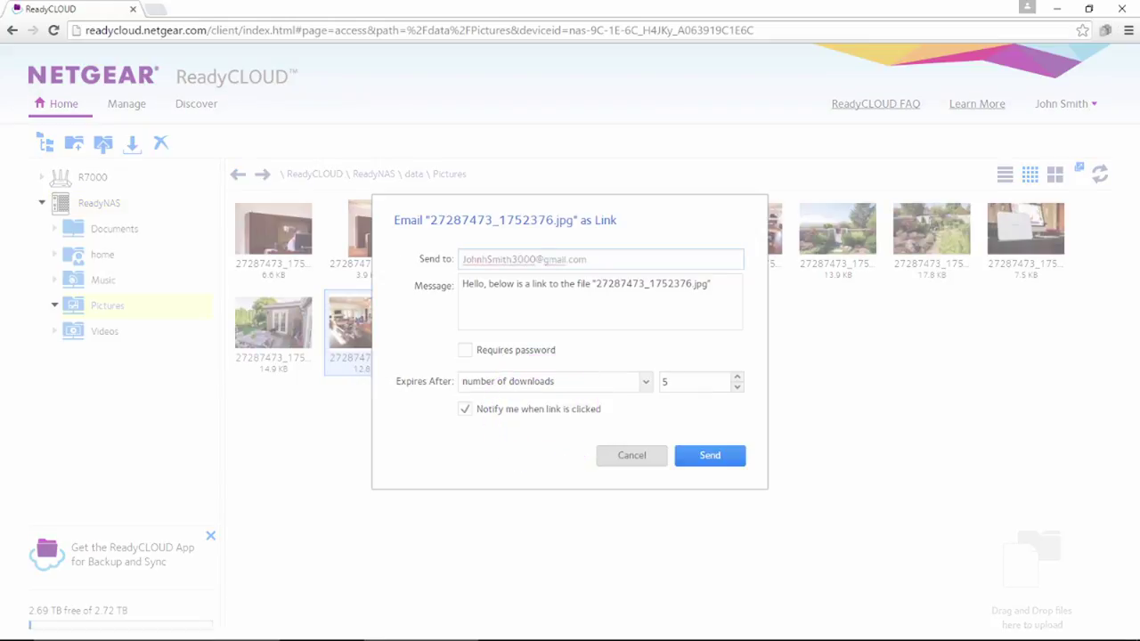
key("Tab")
type("Hope you enjoy!")
left_click(465, 350)
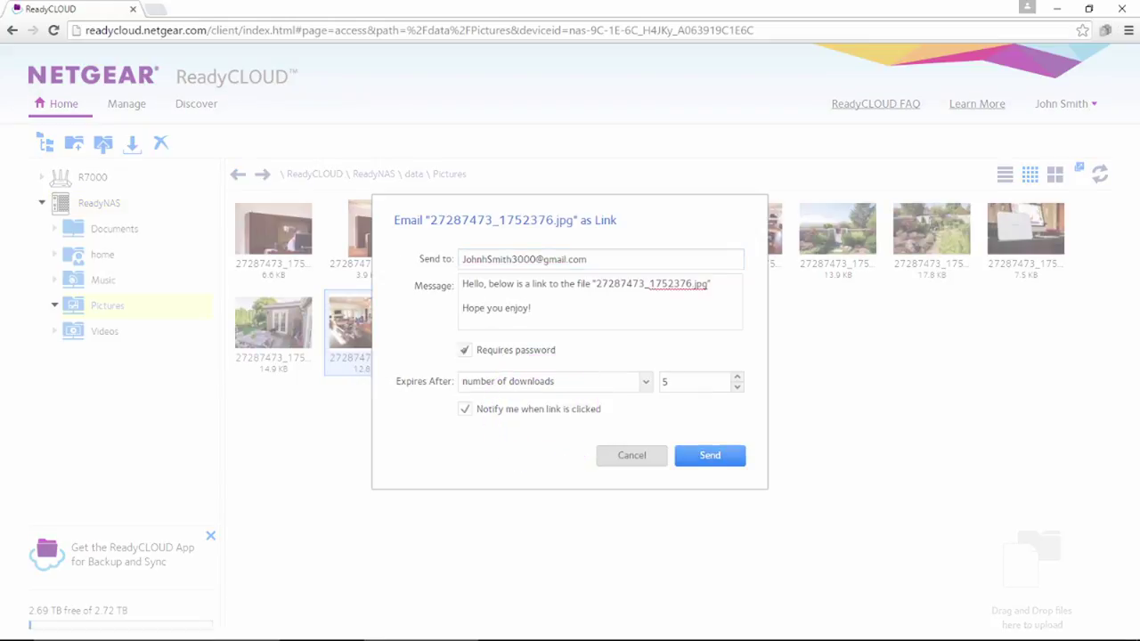
left_click(710, 455)
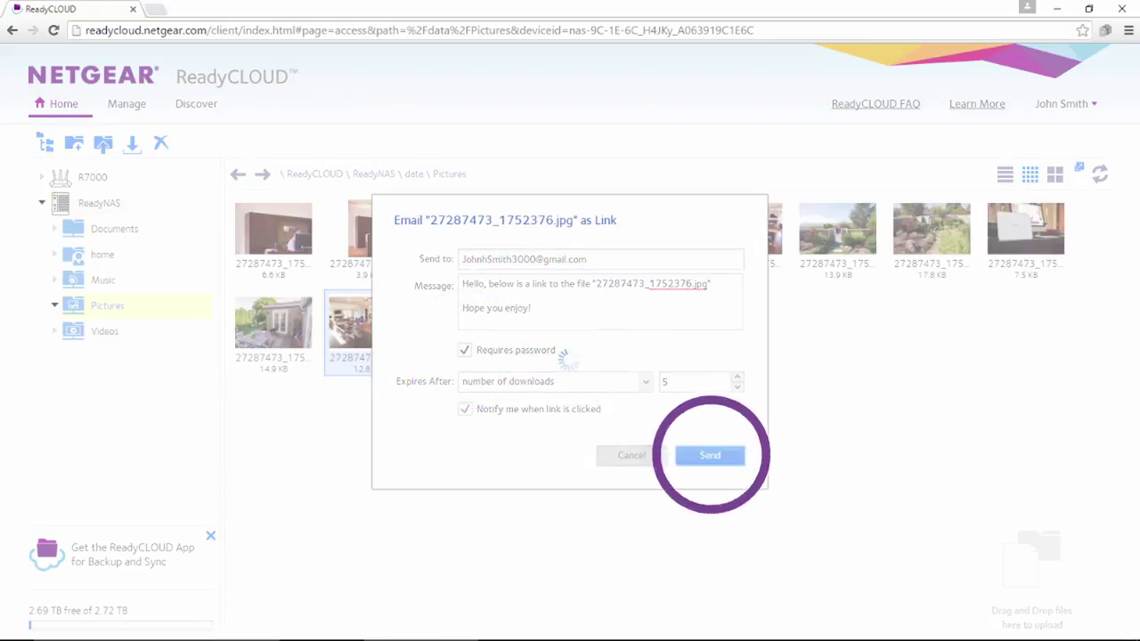
left_click(654, 380)
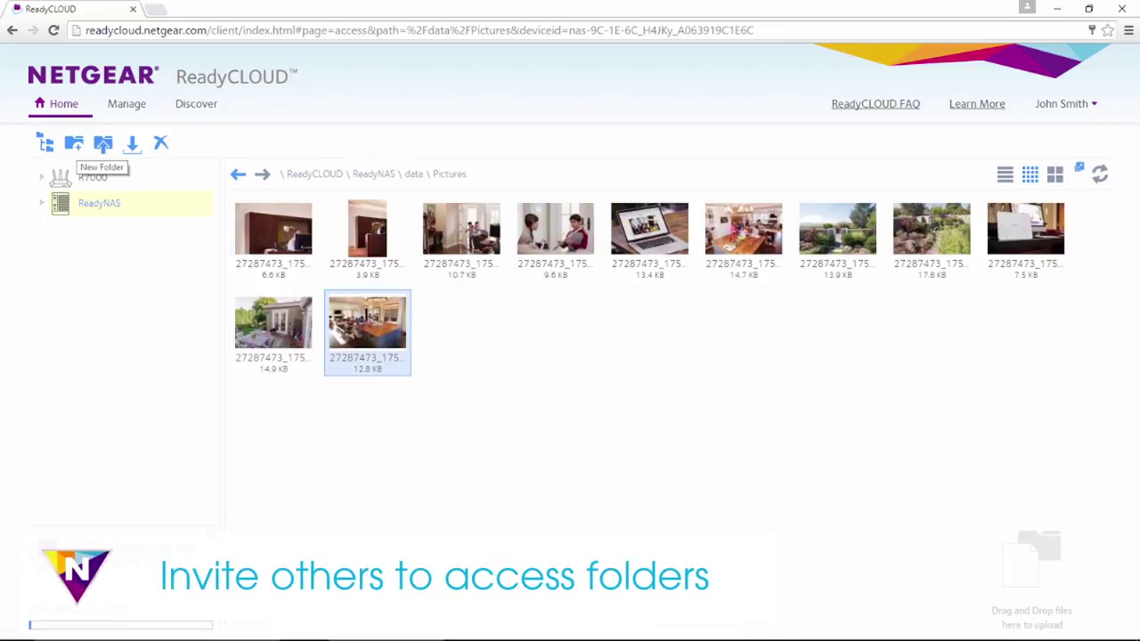
From the ReadyNAS root, start sharing the Pictures folder as a link
left_click(101, 142)
left_click(554, 229)
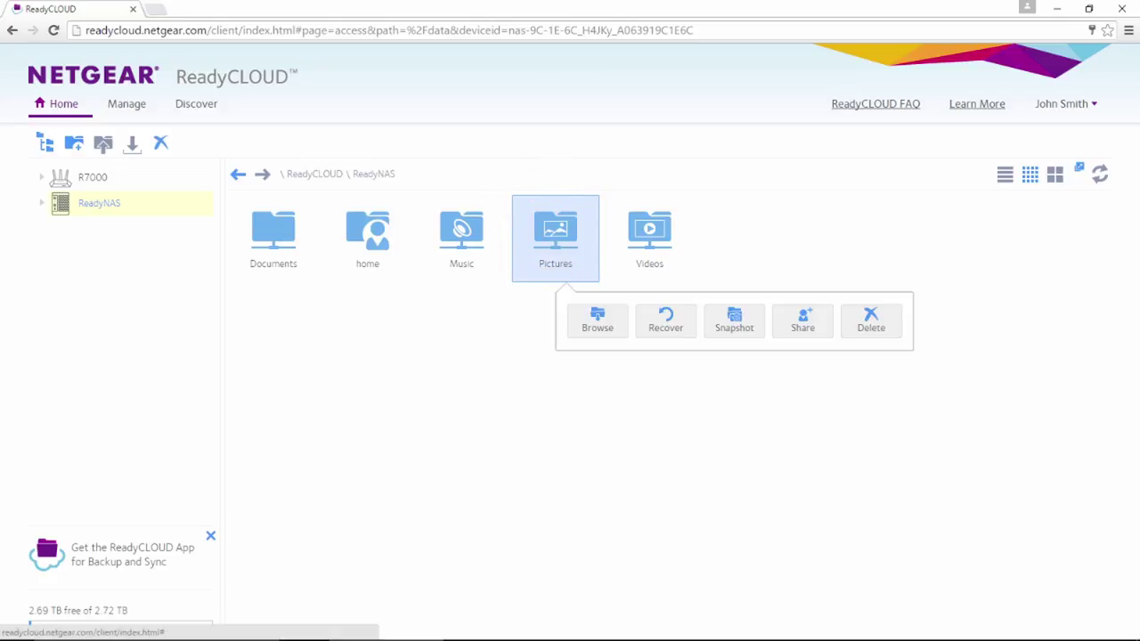
left_click(803, 320)
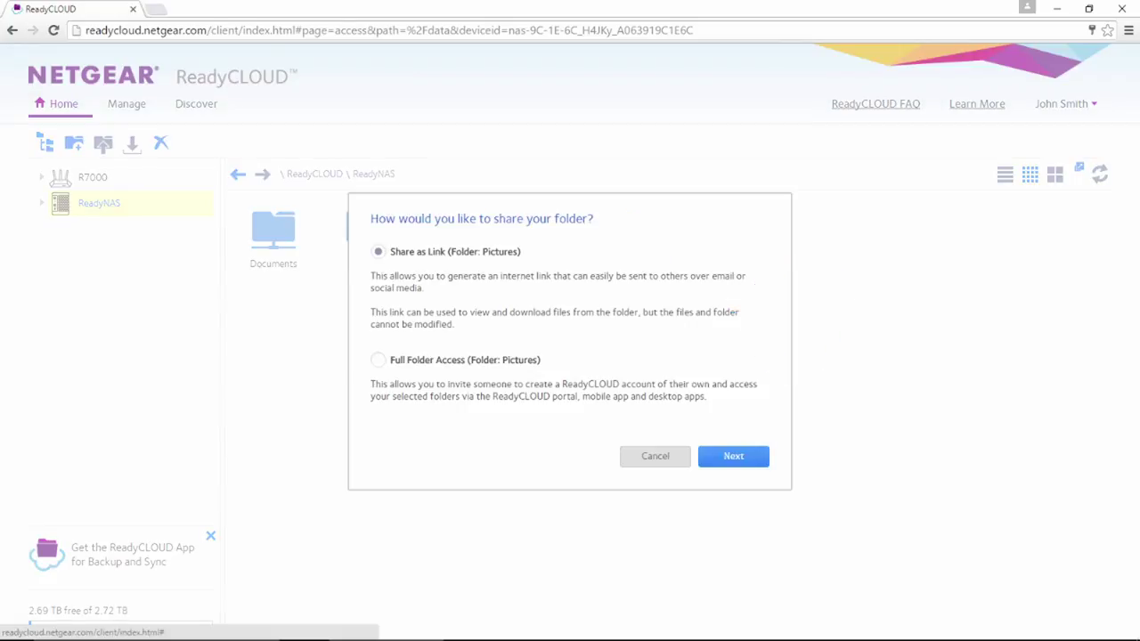
left_click(378, 252)
left_click(733, 455)
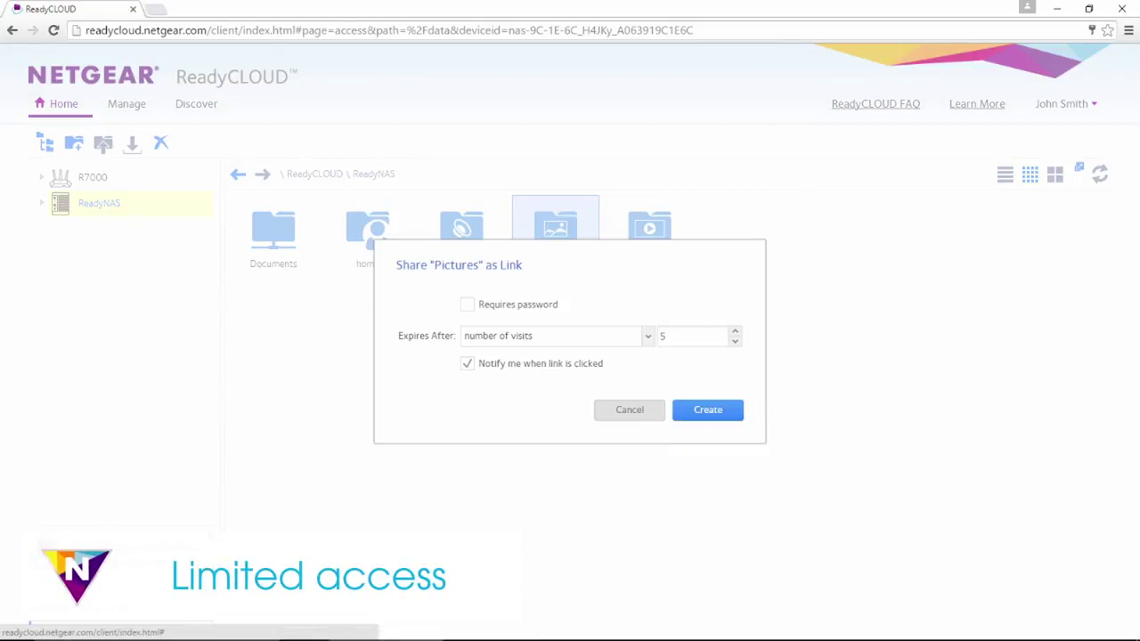
Set the Pictures link to expire on 03/12/2016 and create it
left_click(484, 336)
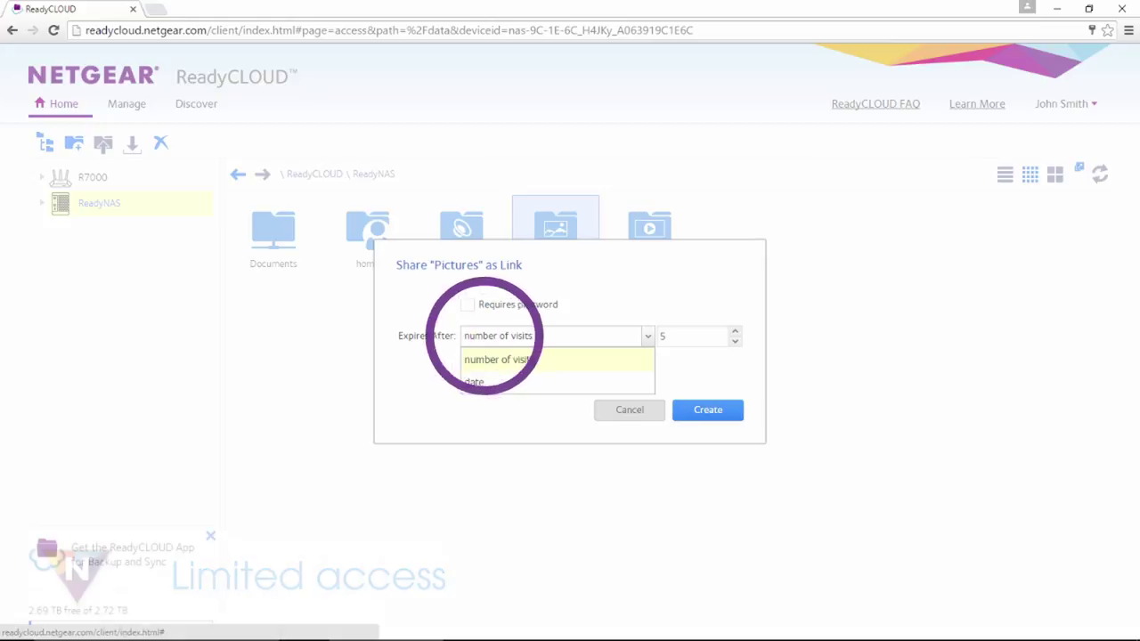
left_click(483, 382)
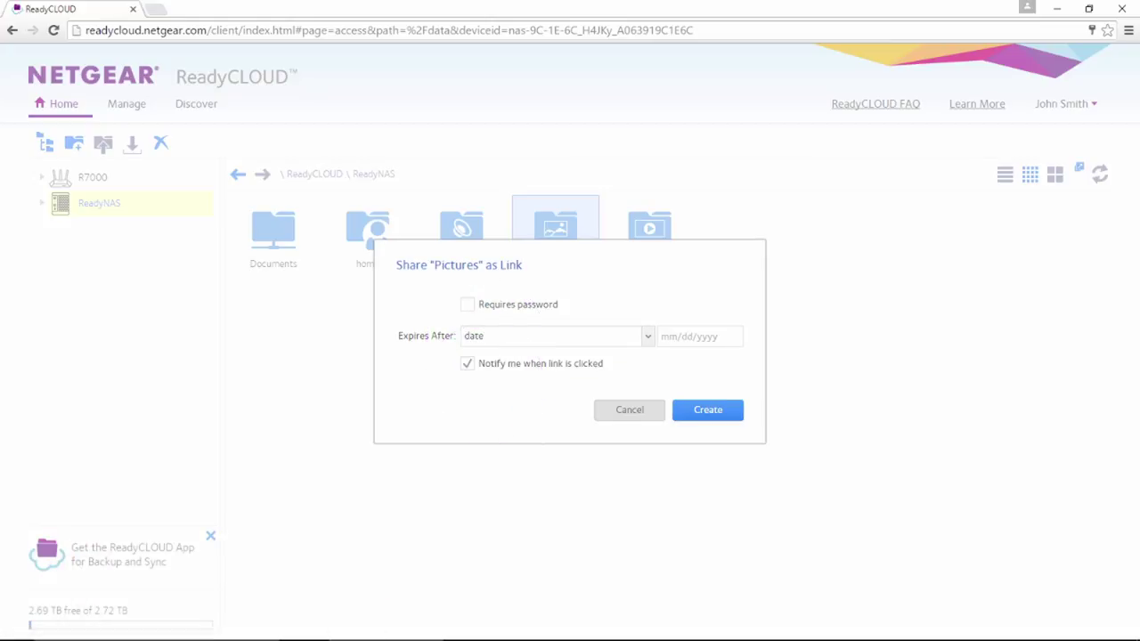
left_click(697, 336)
left_click(636, 334)
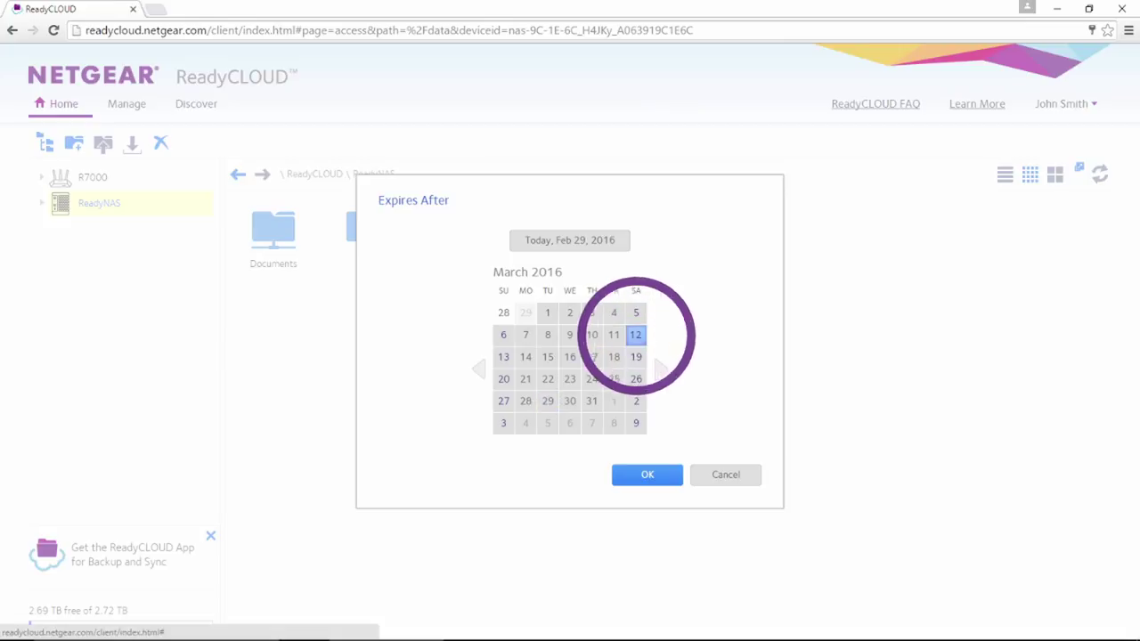
left_click(648, 474)
left_click(711, 411)
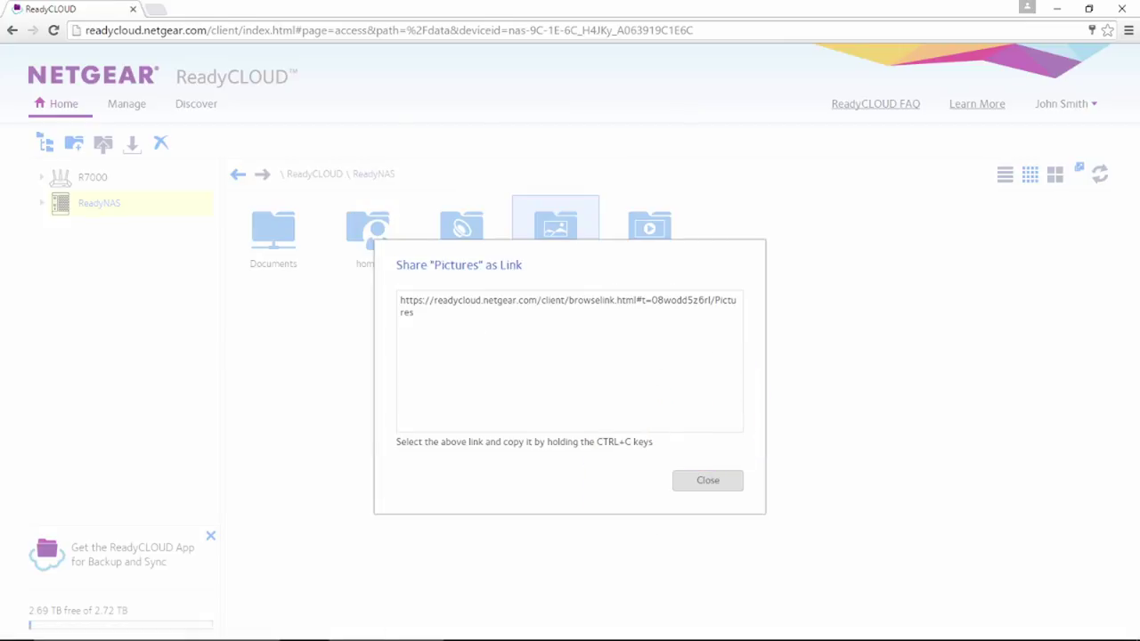
left_click(708, 480)
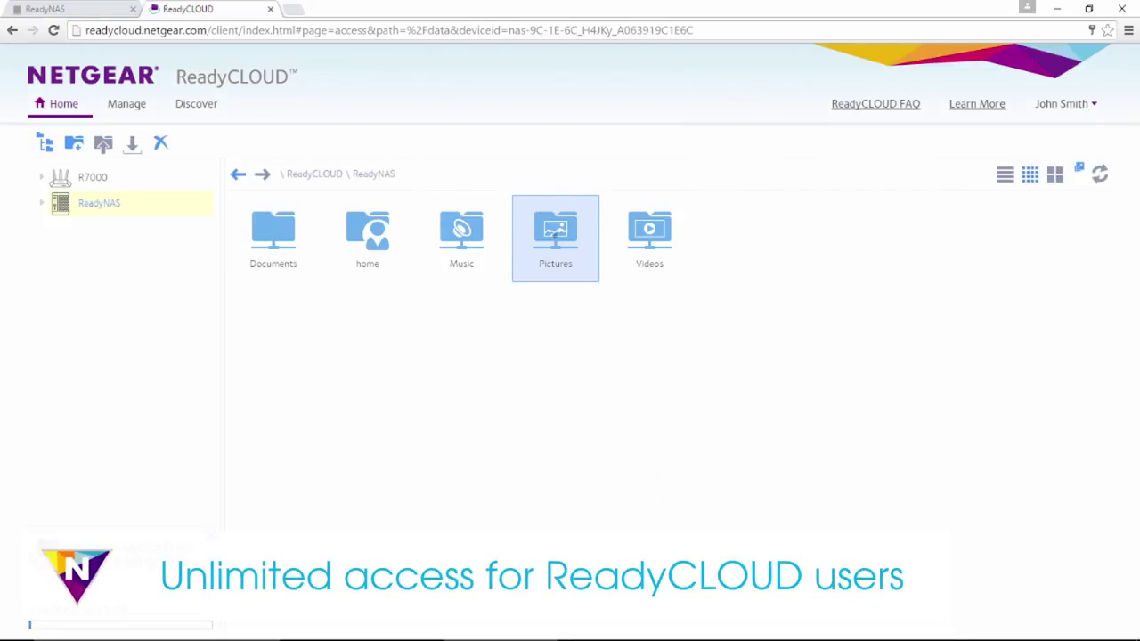
left_click(555, 236)
Invite a friend by e-mail with full folder access to Pictures, disabling anonymous access
left_click(801, 322)
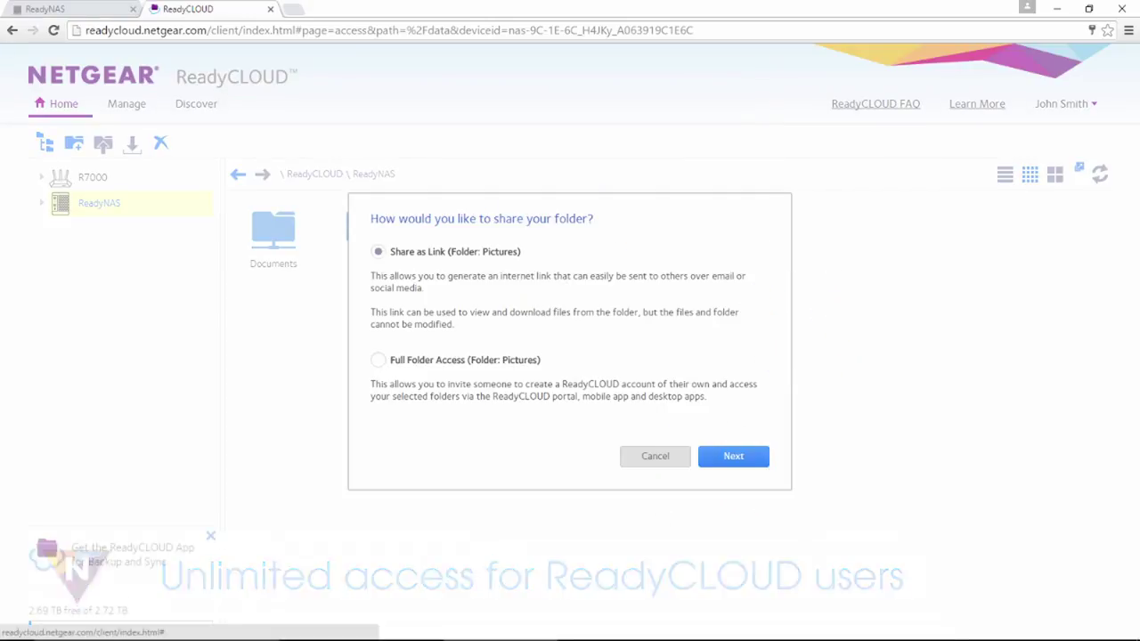
left_click(377, 359)
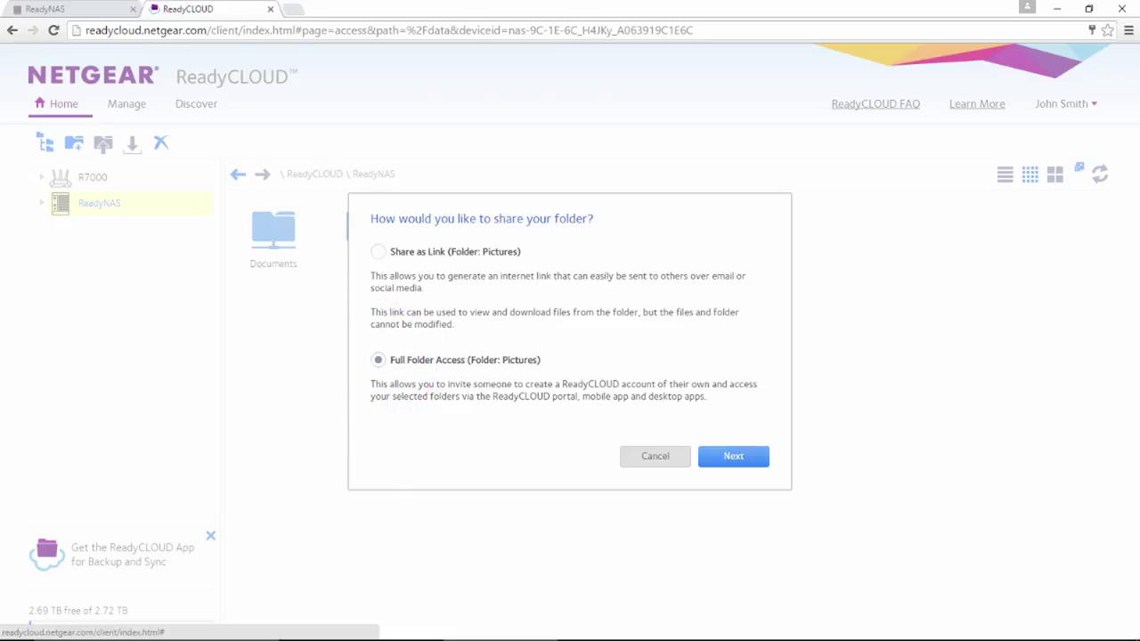
left_click(733, 455)
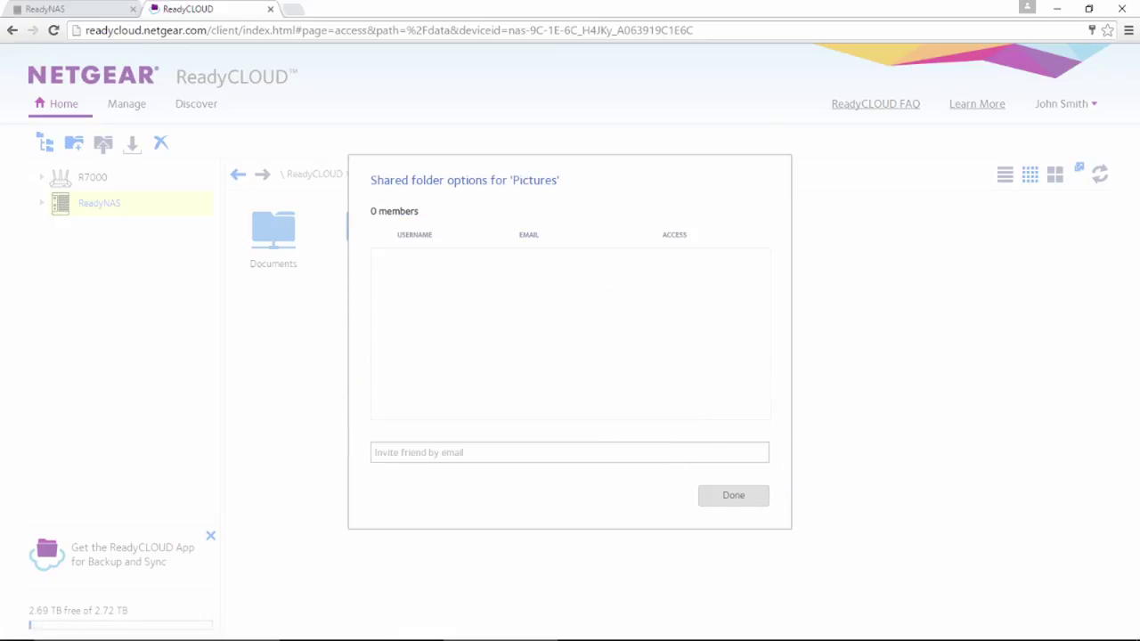
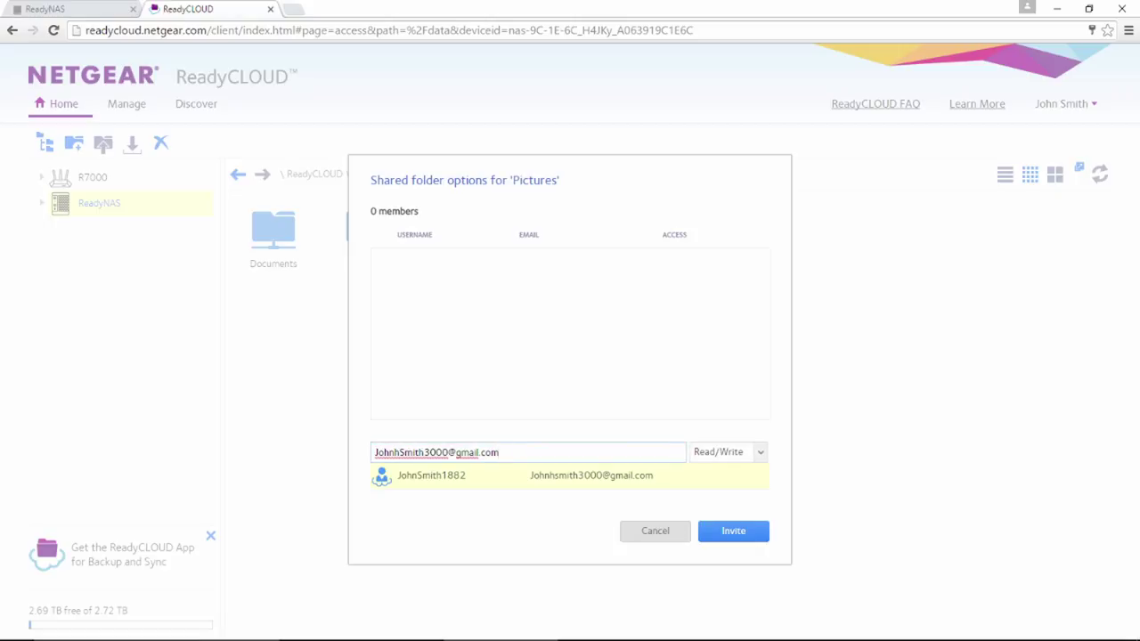
left_click(732, 530)
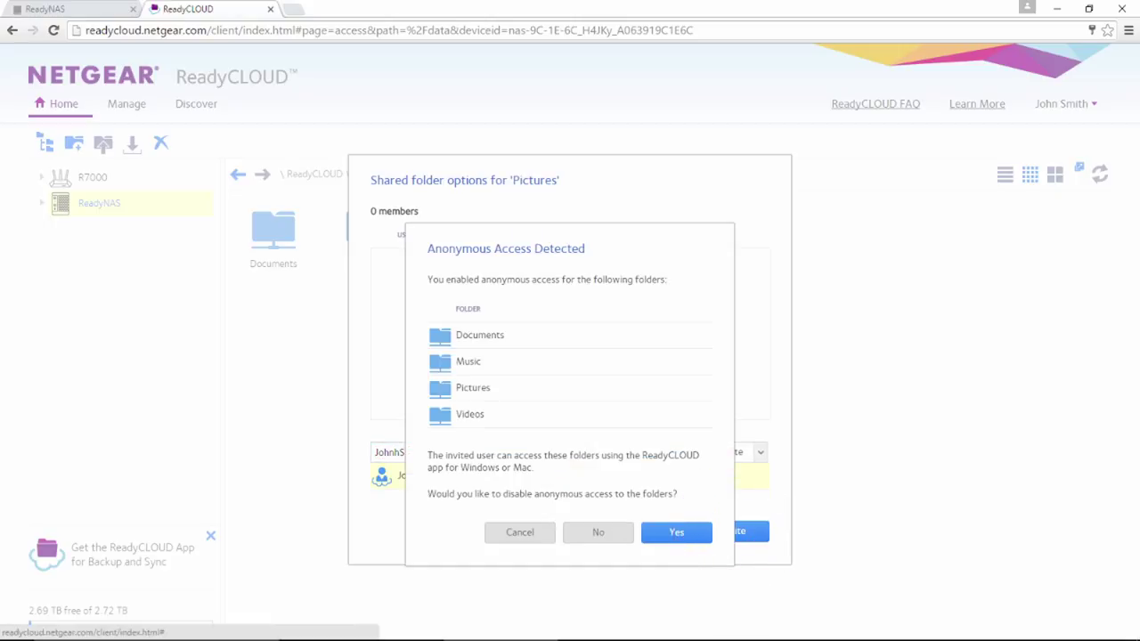
left_click(676, 532)
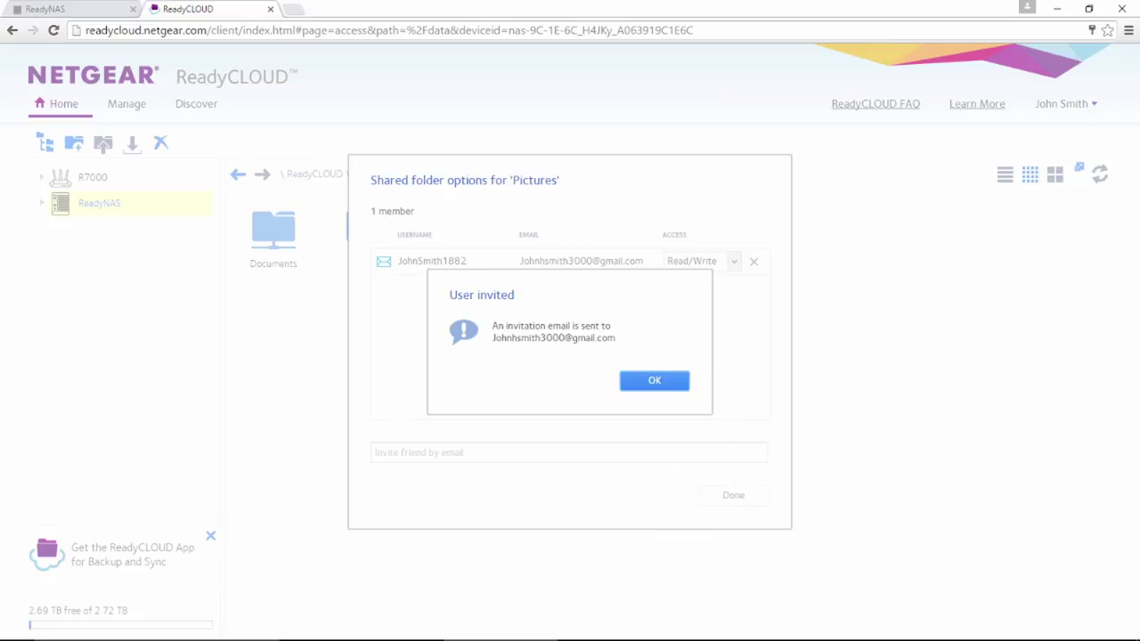
left_click(654, 380)
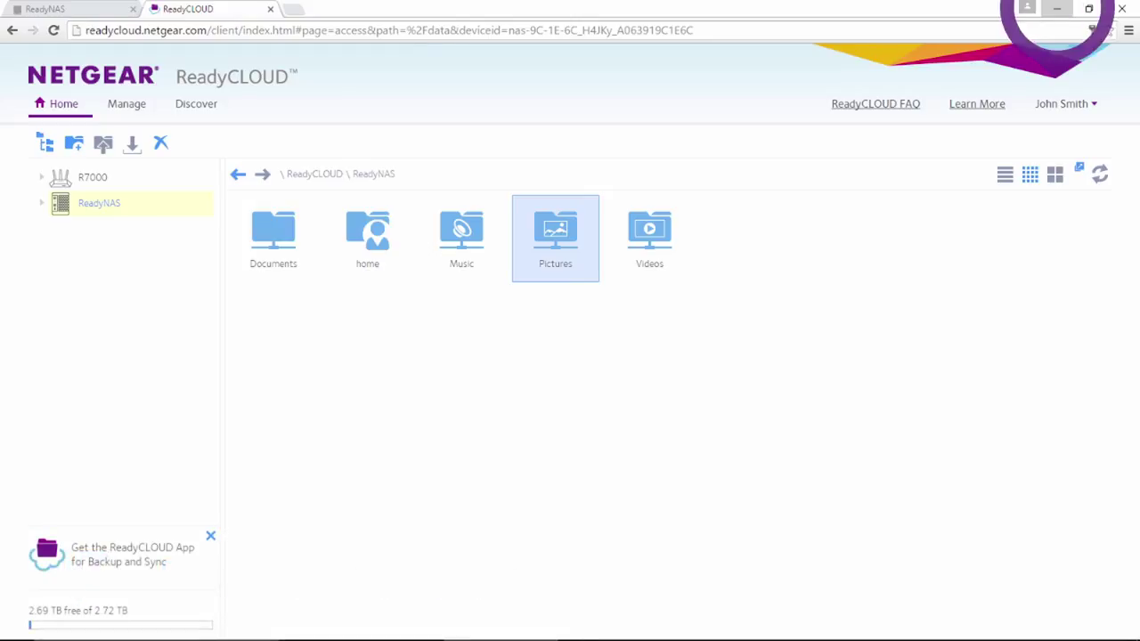
Drag all 11 photos from the computer's Pictures folder into ReadyCLOUD to upload them
left_click(1088, 9)
left_click(346, 626)
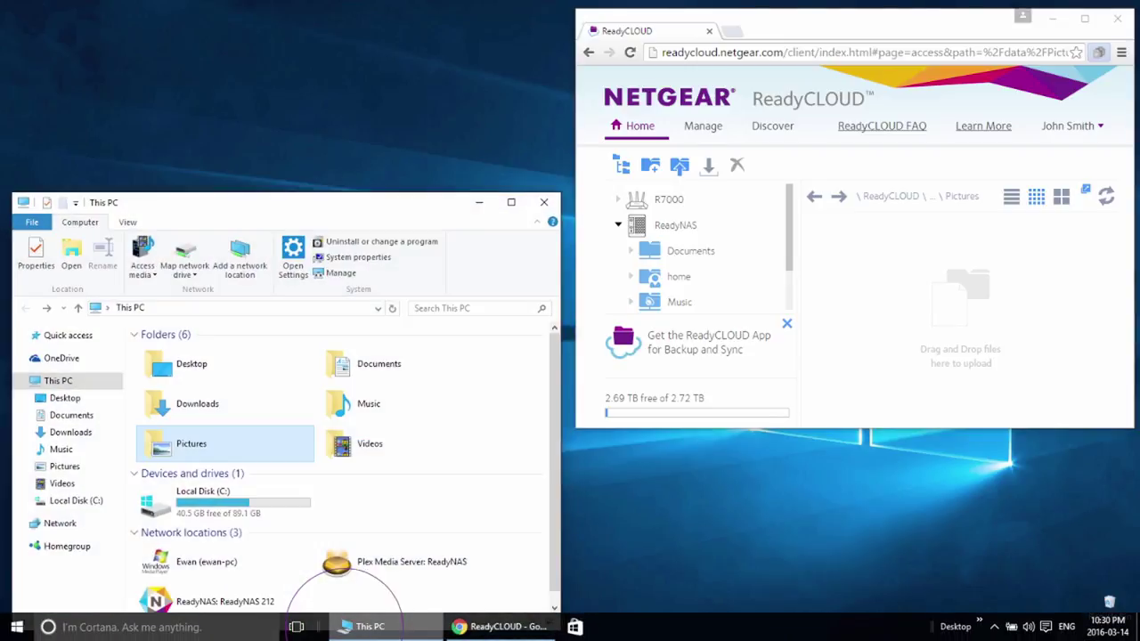
double_click(173, 442)
mouse_move(513, 570)
left_mouse_down()
mouse_move(169, 349)
mouse_move(961, 294)
mouse_move(957, 285)
left_mouse_up()
left_click(1085, 18)
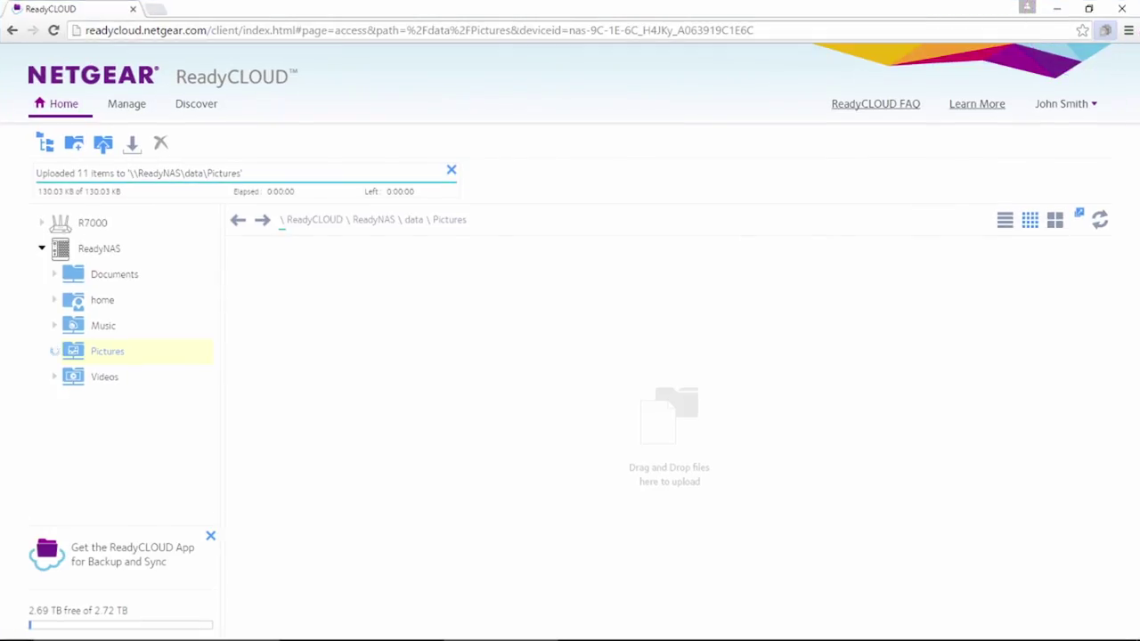